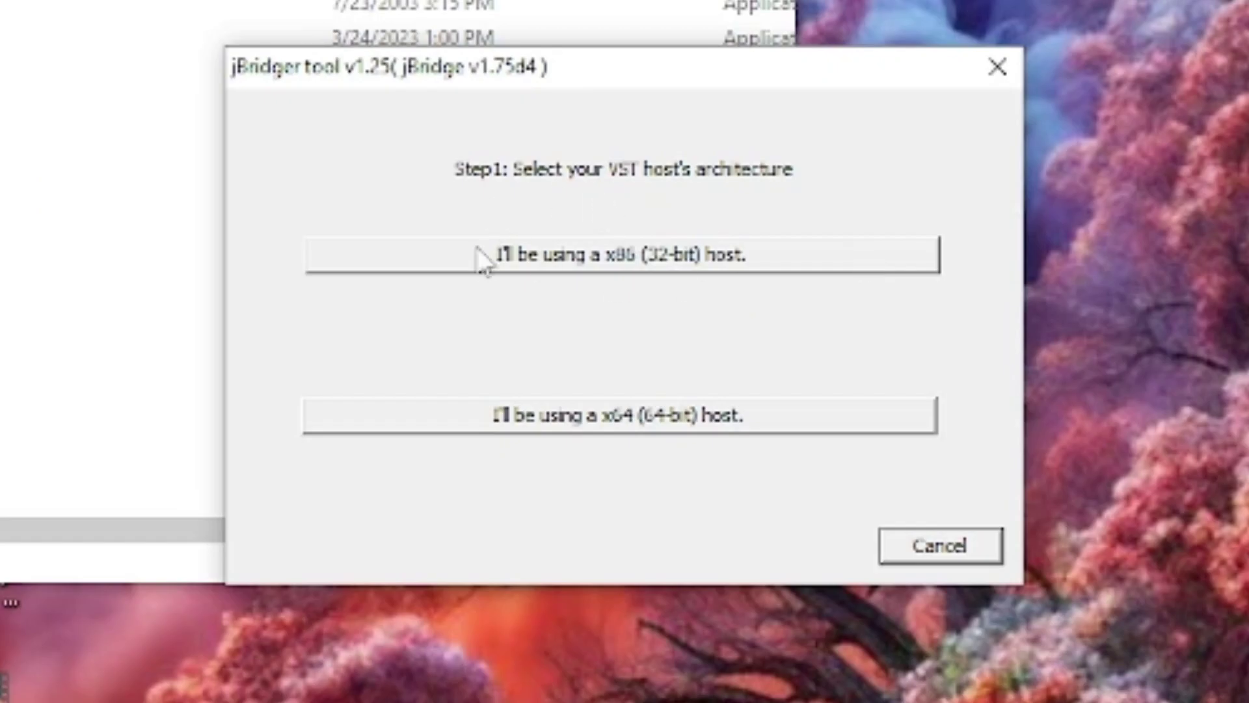
Tell jBridger the host is 64-bit (x64)
{"action": "left_click", "coordinate": [665, 423]}
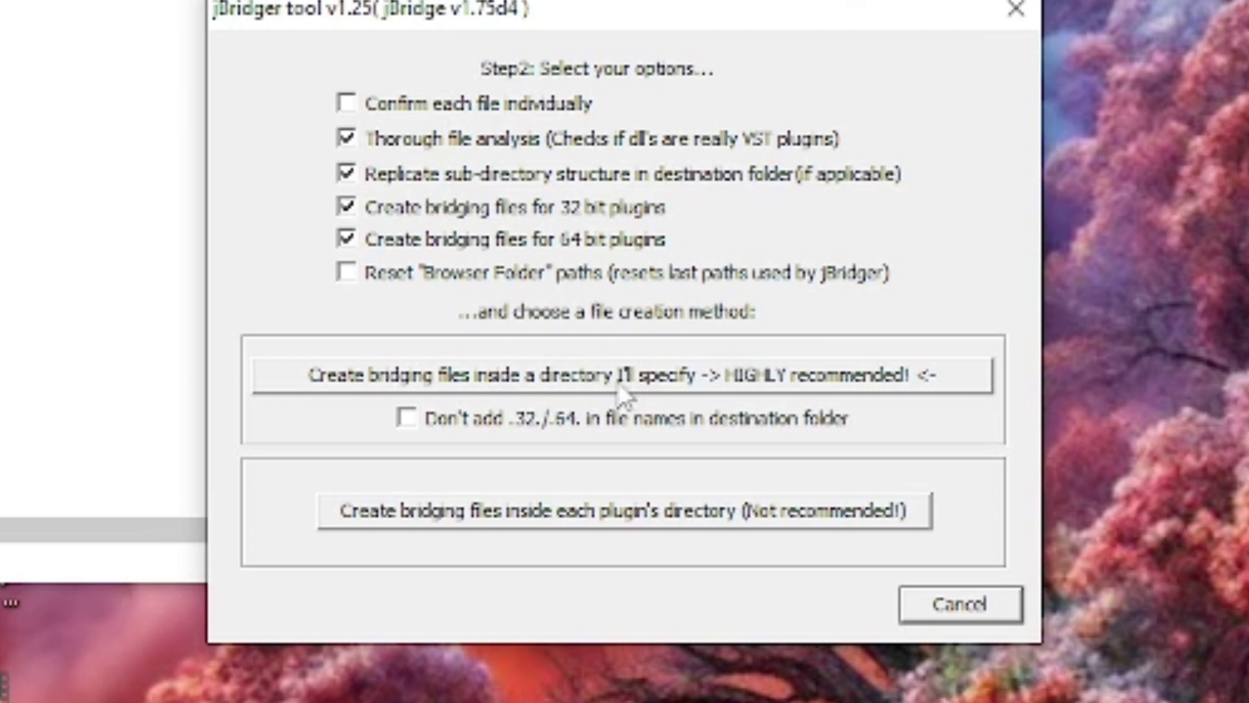
Choose a custom bridging-files folder and set Documents > 32-bit Plugins as the scan source
{"action": "left_click", "coordinate": [664, 381]}
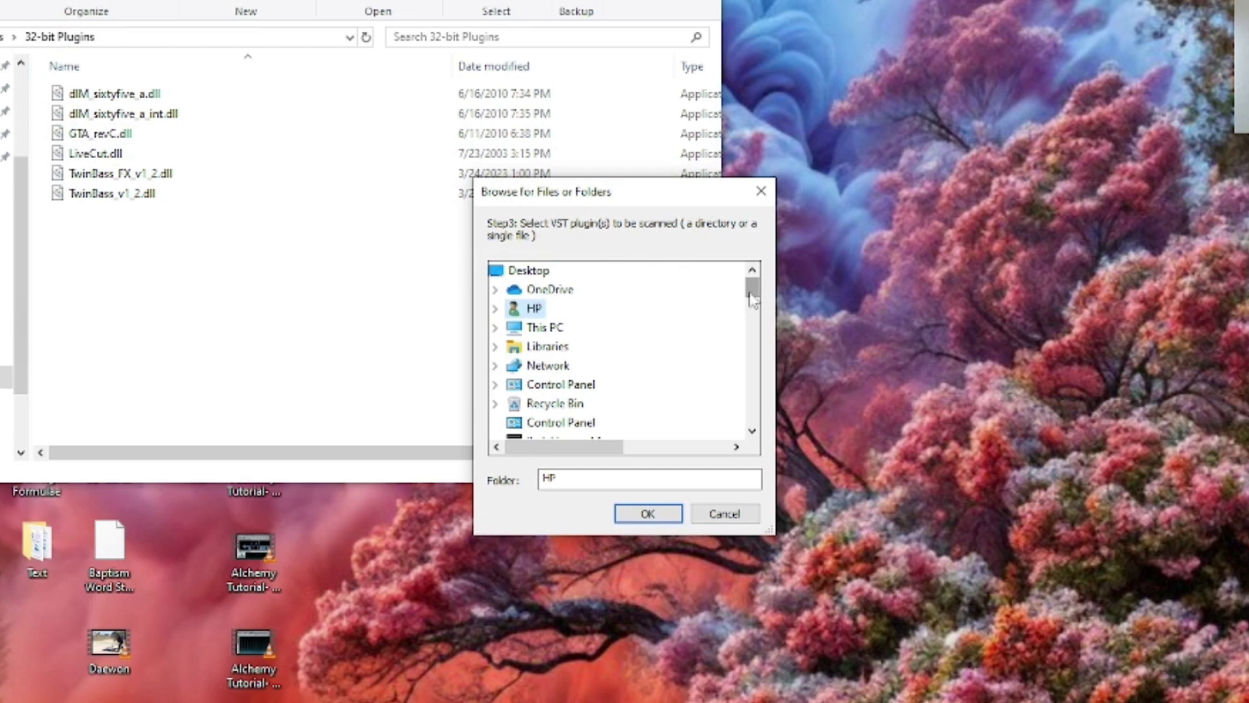
{"action": "mouse_move", "coordinate": [752, 298]}
{"action": "left_mouse_down"}
{"action": "mouse_move", "coordinate": [752, 341]}
{"action": "mouse_move", "coordinate": [751, 320]}
{"action": "left_mouse_up"}
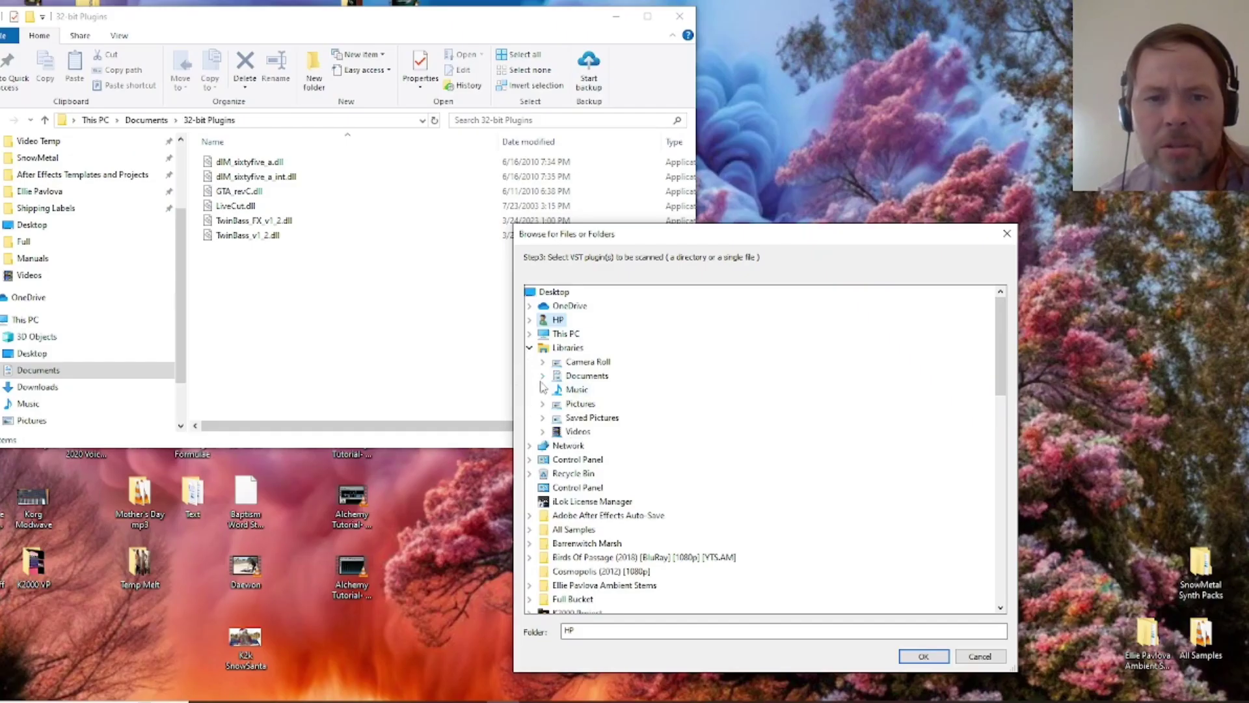
{"action": "left_click", "coordinate": [565, 377]}
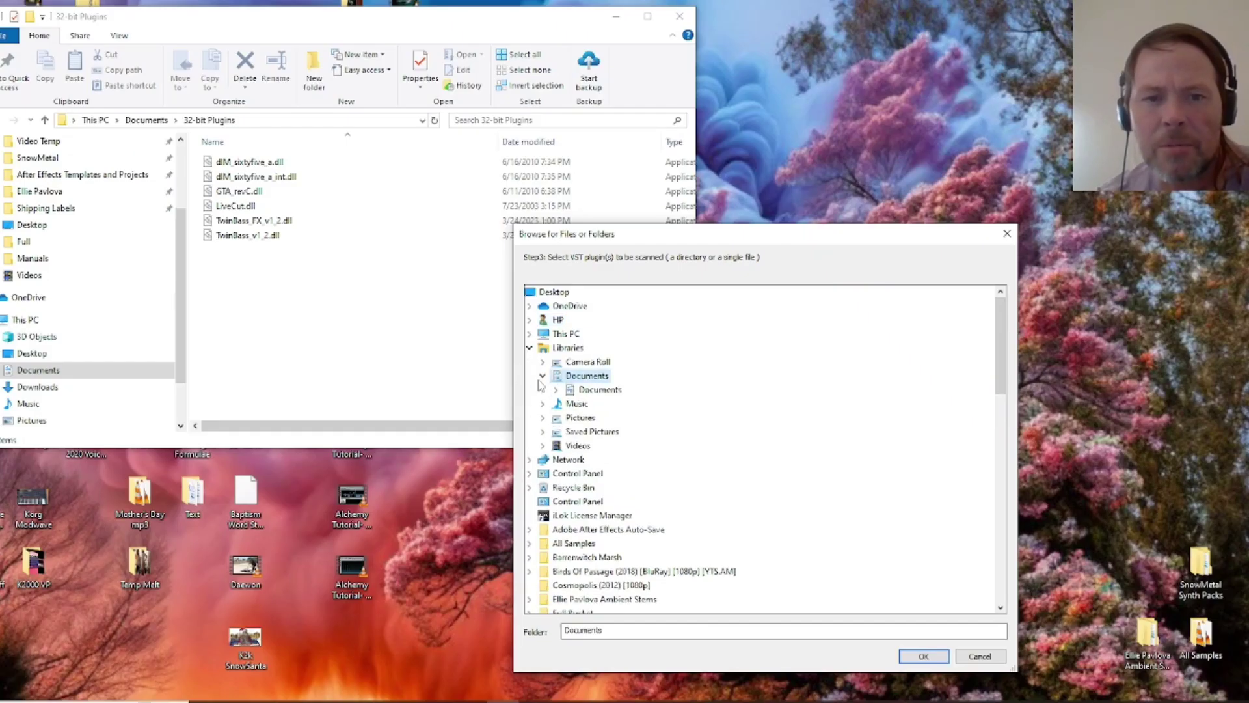
{"action": "left_click", "coordinate": [557, 390]}
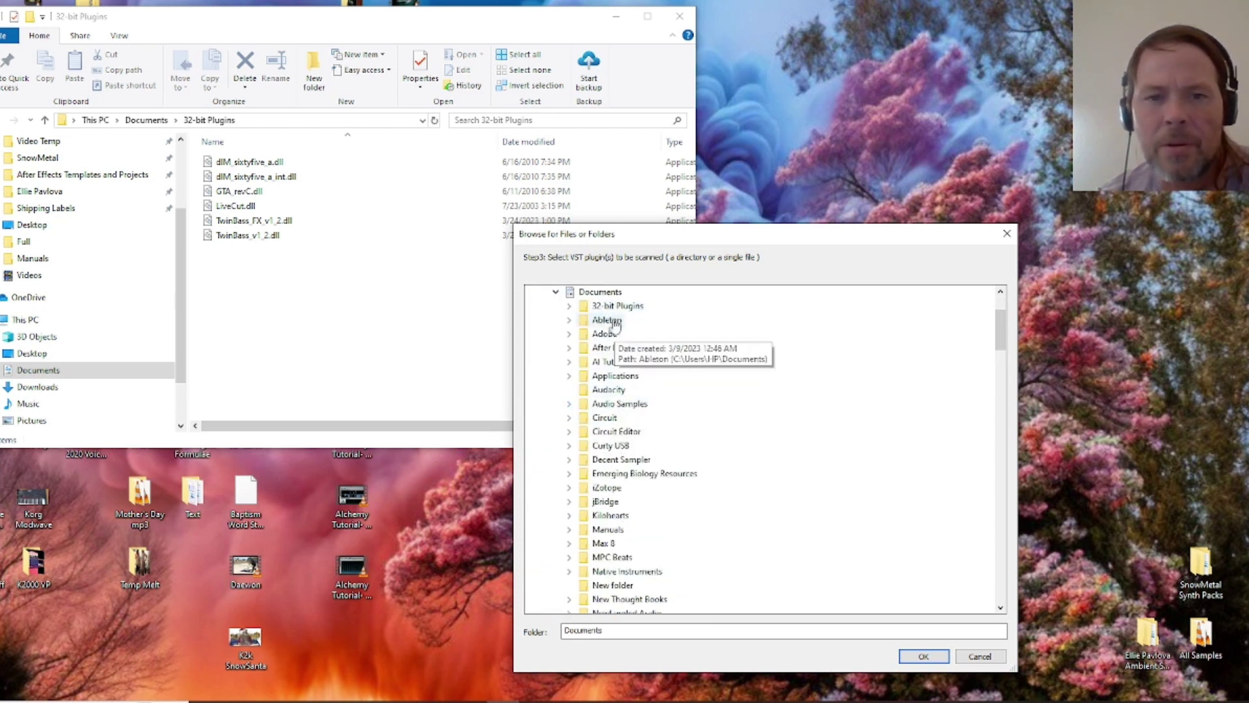
{"action": "left_click", "coordinate": [591, 309]}
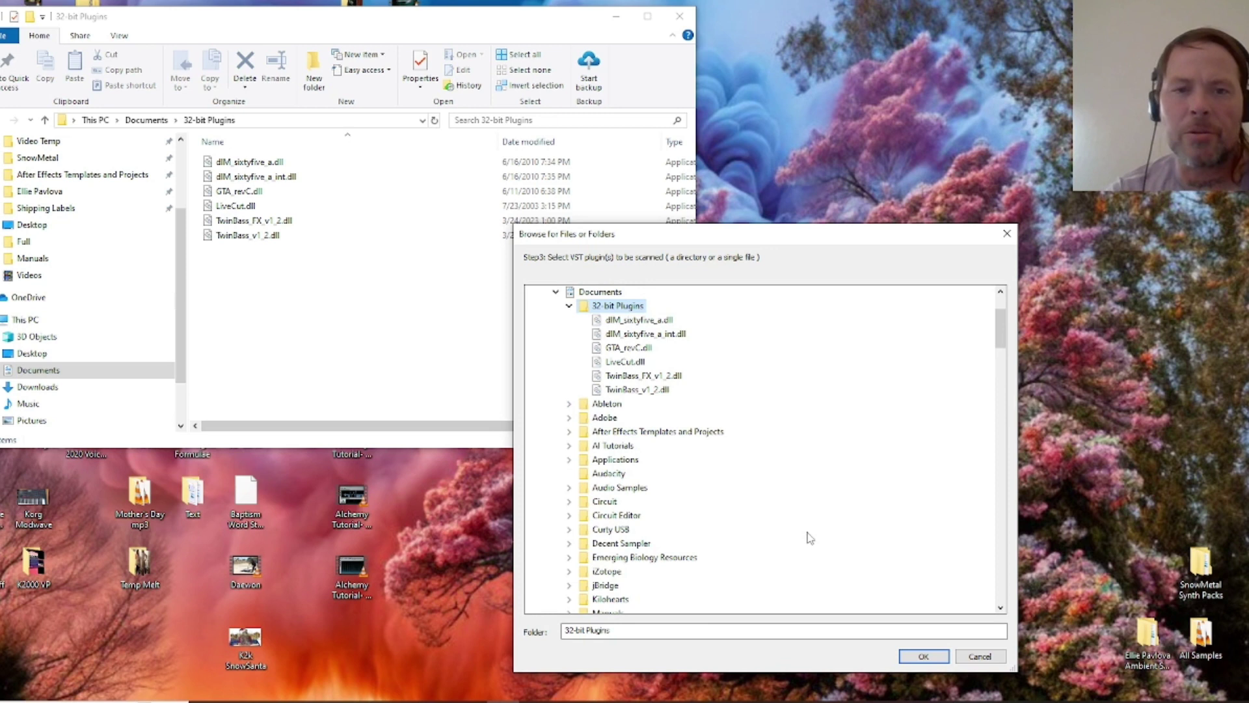
{"action": "left_click", "coordinate": [926, 657]}
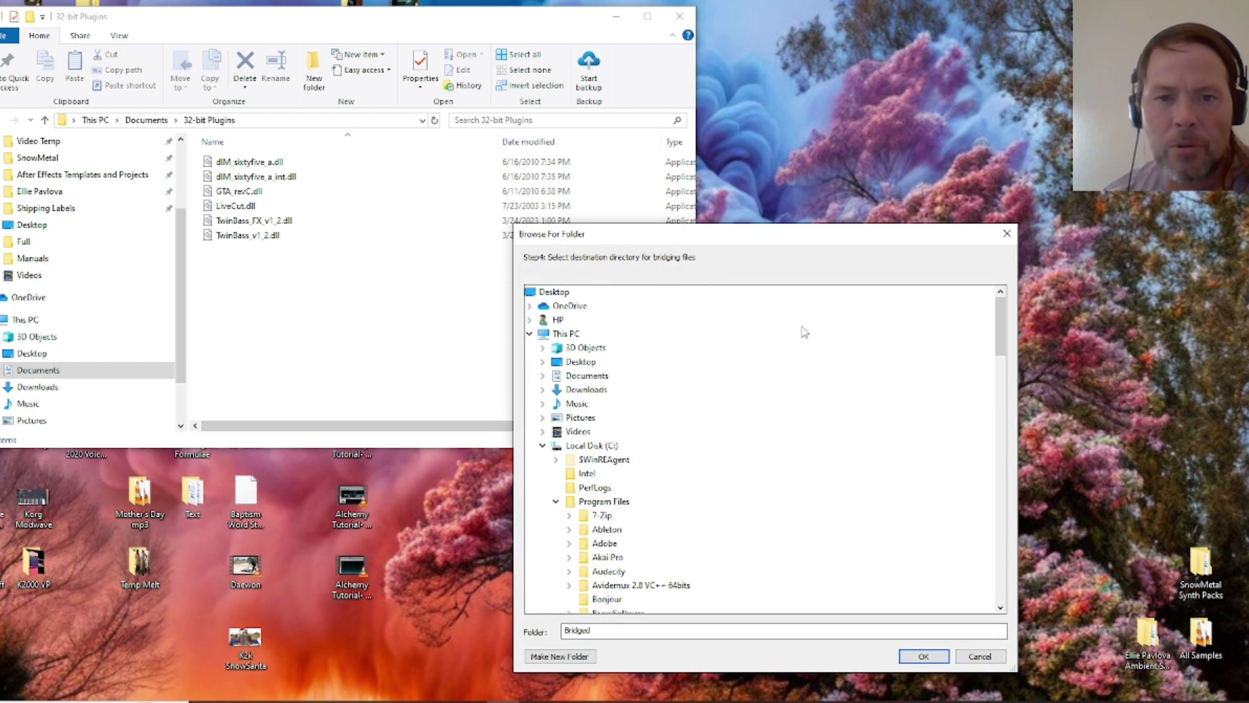
Set C:\Program Files\Steinberg\vstplugins as the bridging destination and start bridging
{"action": "left_click", "coordinate": [544, 447]}
{"action": "left_click", "coordinate": [543, 447]}
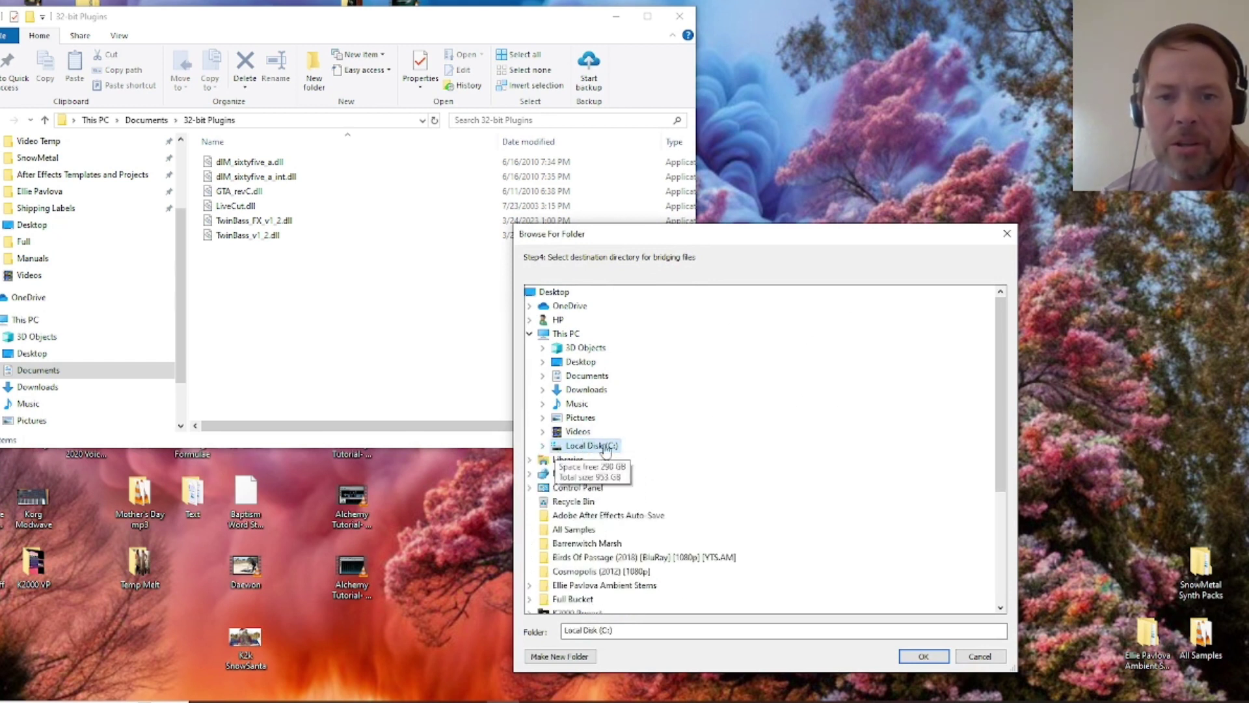
{"action": "scroll", "coordinate": [624, 460], "scroll_direction": "down", "scroll_amount": 3}
{"action": "scroll", "coordinate": [625, 460], "scroll_direction": "down", "scroll_amount": 1}
{"action": "scroll", "coordinate": [626, 459], "scroll_direction": "up", "scroll_amount": 2}
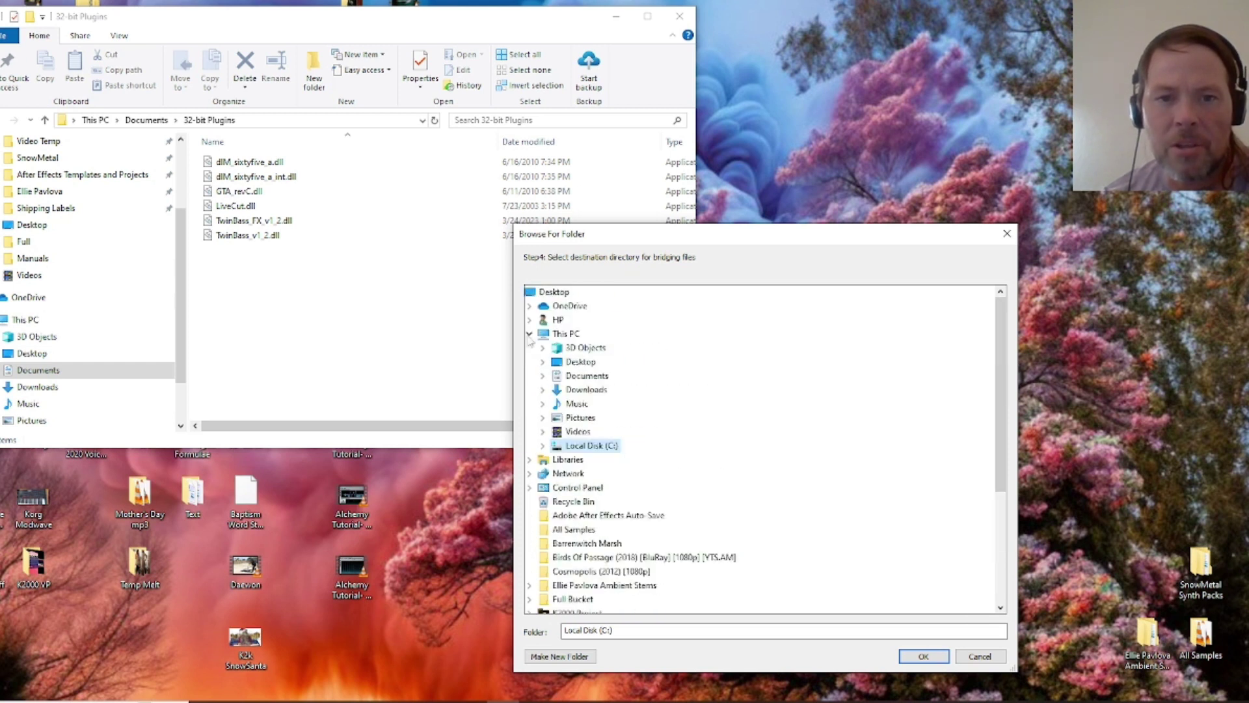
{"action": "left_click", "coordinate": [528, 323]}
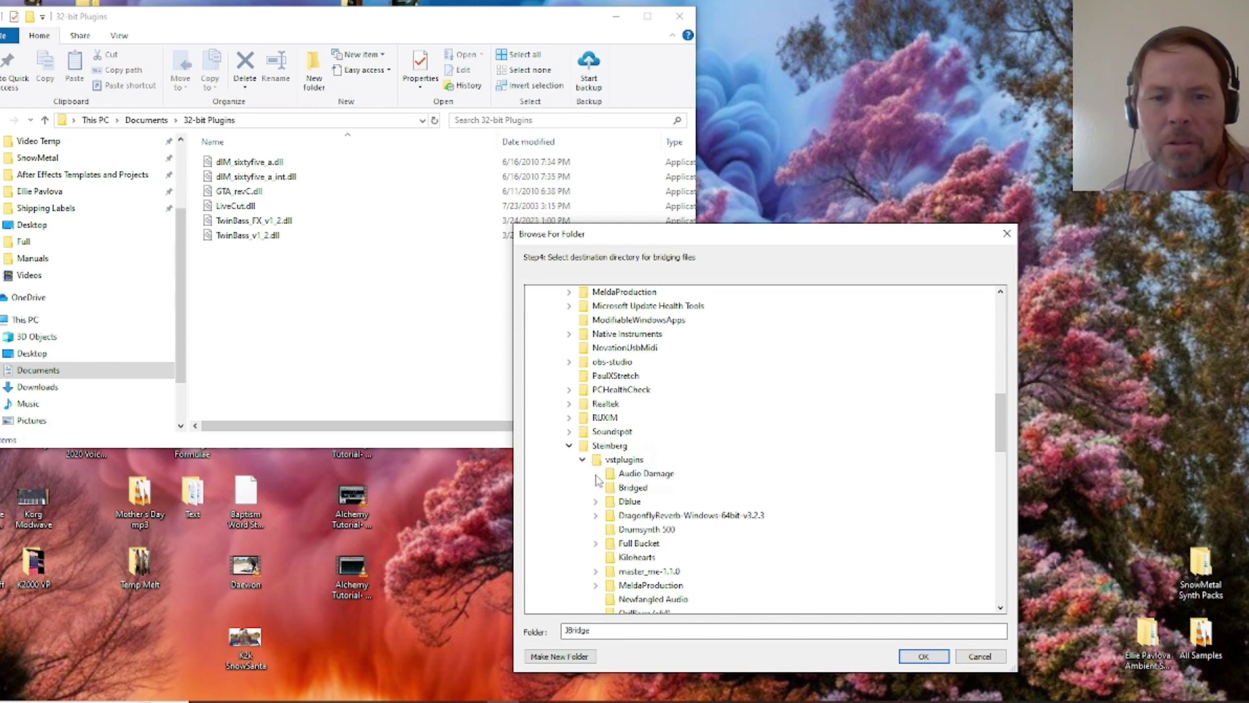
{"action": "left_click", "coordinate": [622, 460]}
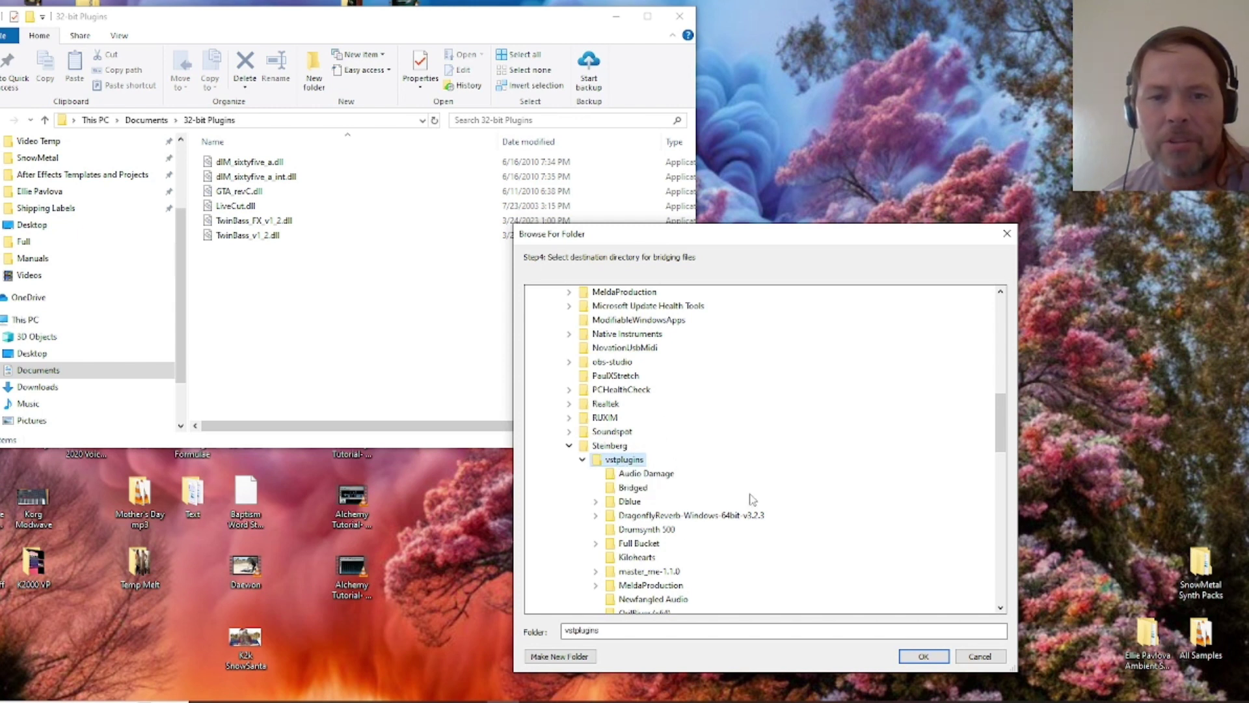
{"action": "scroll", "coordinate": [807, 478], "scroll_direction": "down", "scroll_amount": 3}
{"action": "left_click", "coordinate": [924, 655]}
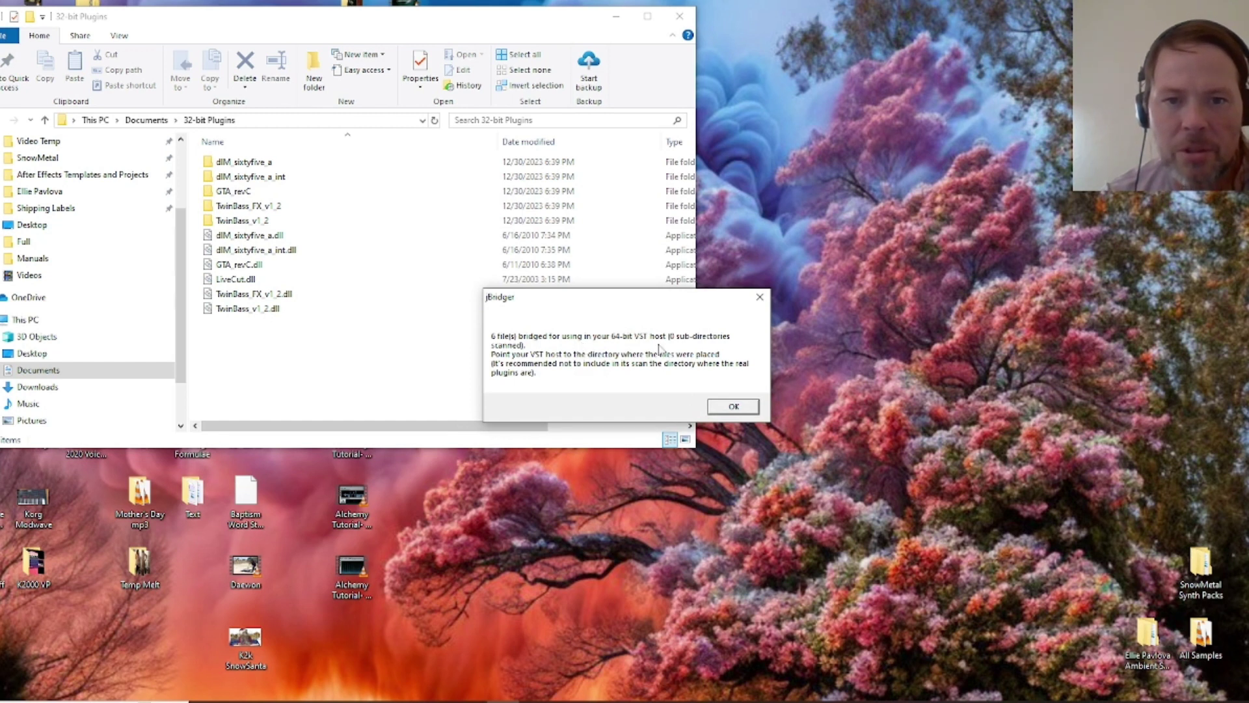
Dismiss the '6 file(s) bridged' completion message
{"action": "left_click", "coordinate": [733, 406]}
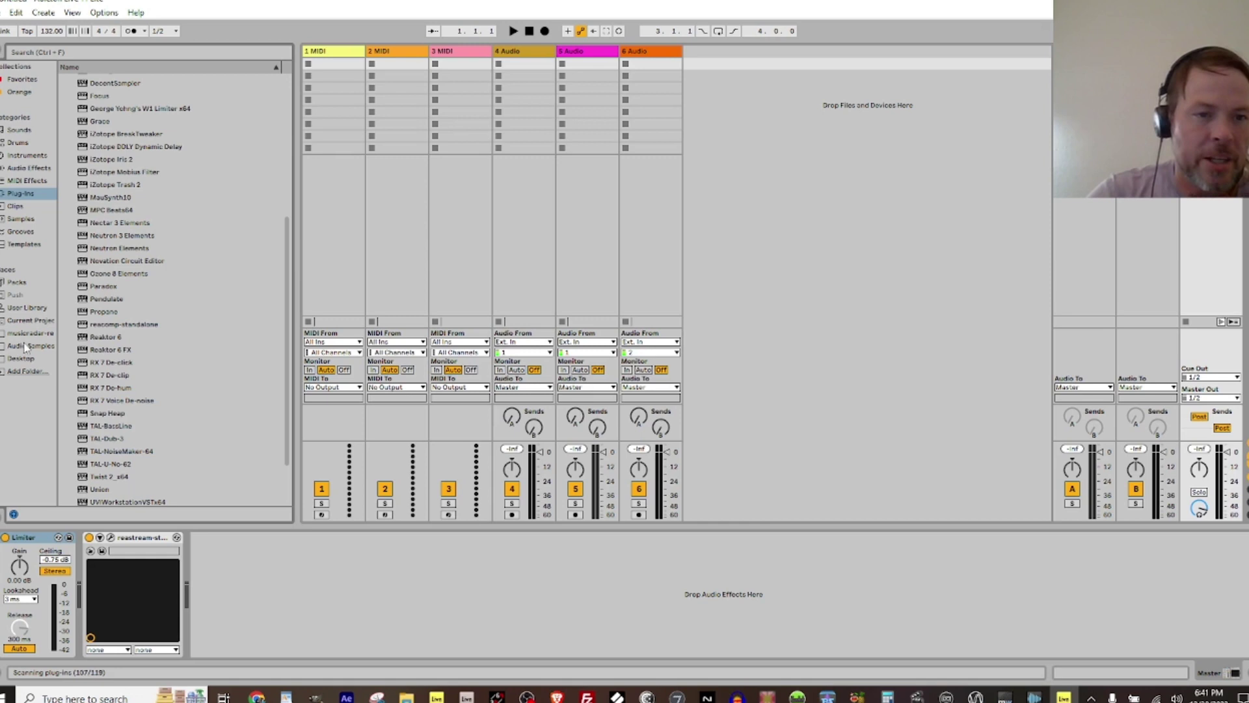
Play DIRTY_drum_loop from A1 Trop Drums > Full on track 6, tempo 138
{"action": "left_click", "coordinate": [26, 347]}
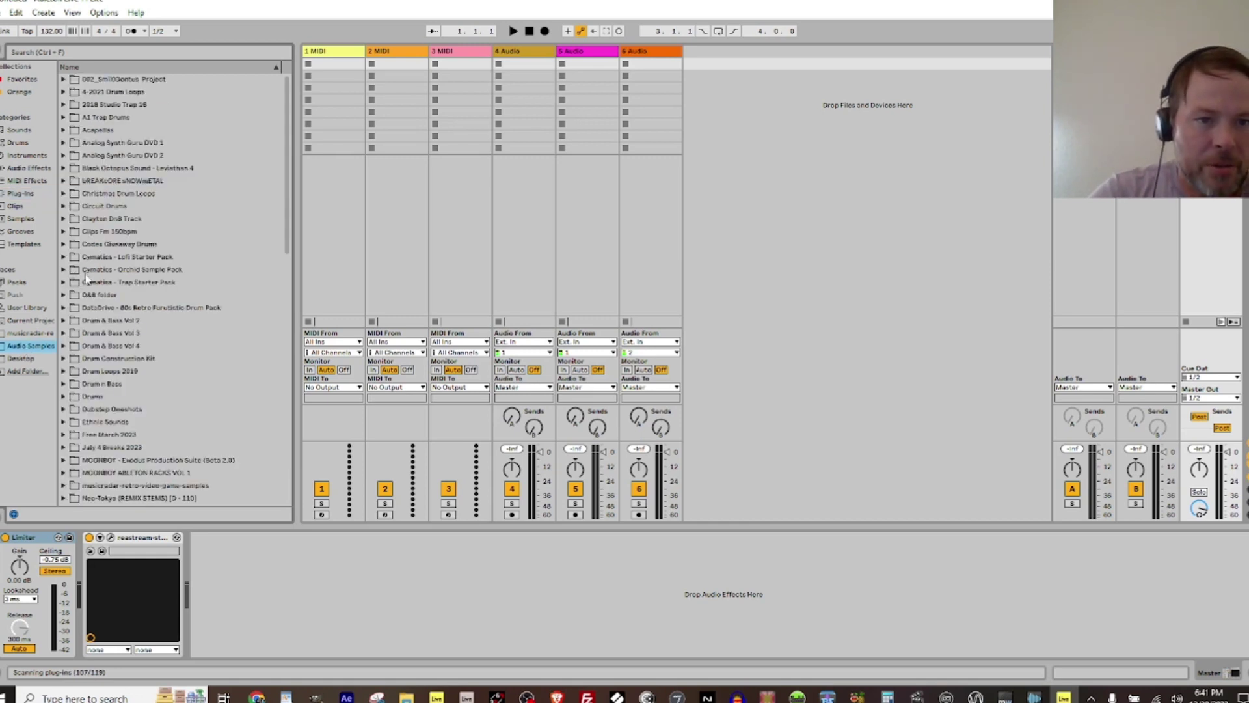
{"action": "left_click", "coordinate": [63, 118]}
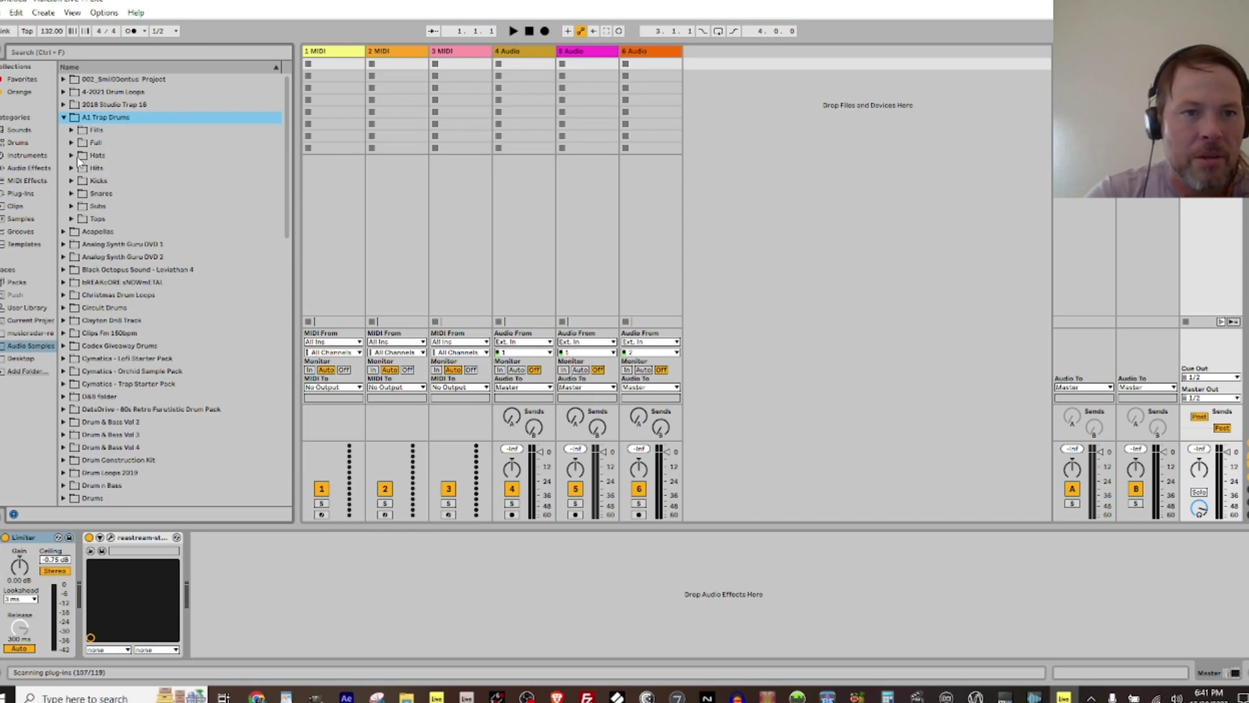
{"action": "left_click", "coordinate": [74, 143]}
{"action": "scroll", "coordinate": [269, 184], "scroll_direction": "down", "scroll_amount": 5}
{"action": "scroll", "coordinate": [242, 245], "scroll_direction": "down", "scroll_amount": 5}
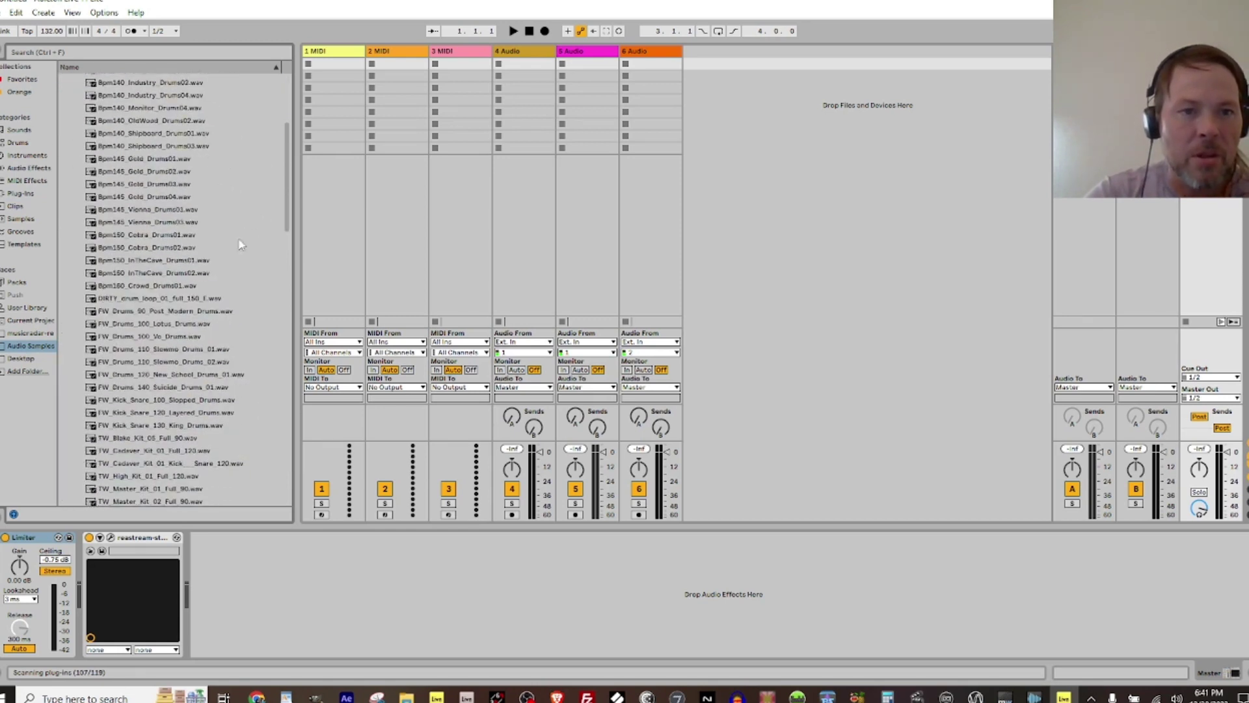
{"action": "left_click", "coordinate": [154, 299]}
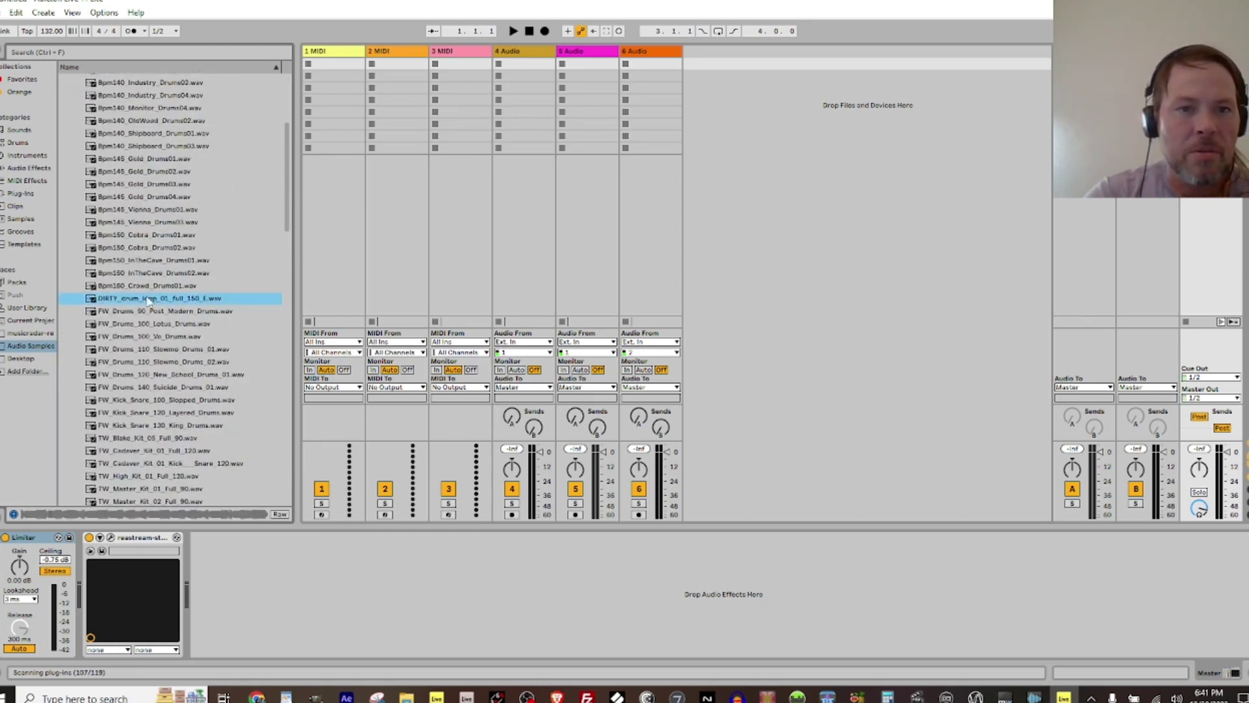
{"action": "left_click_drag", "start_coordinate": [149, 300], "coordinate": [626, 122]}
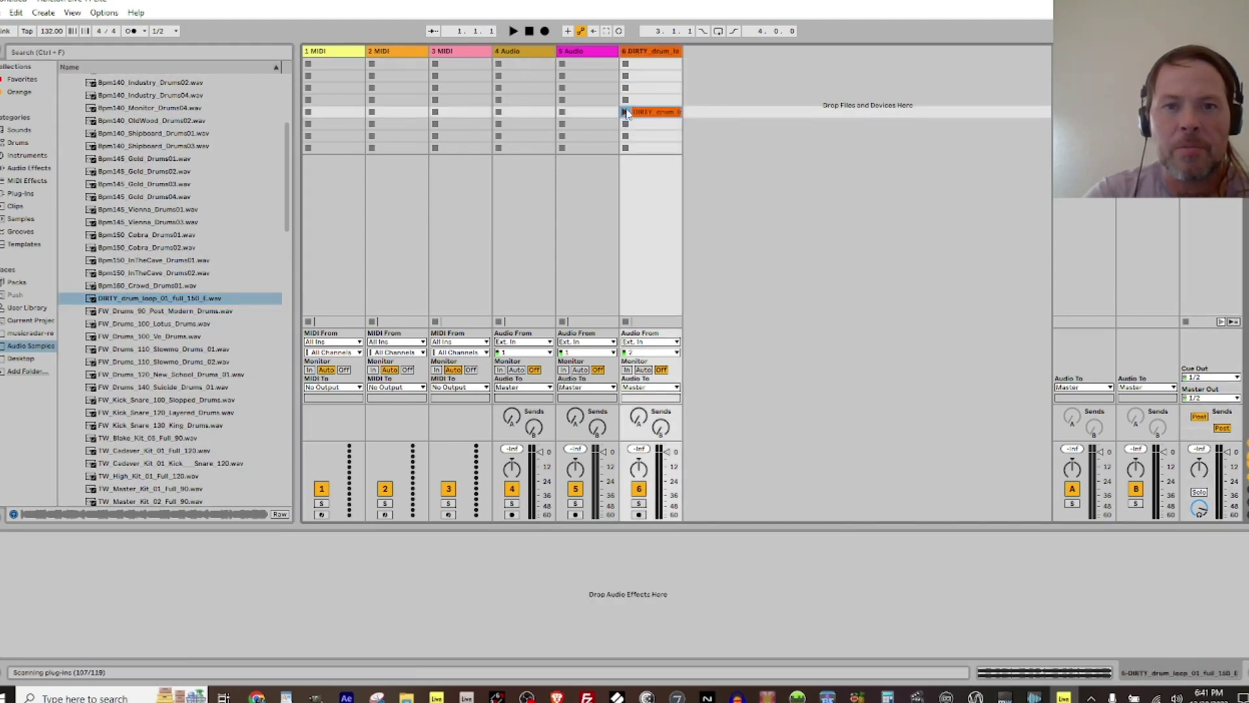
{"action": "left_click", "coordinate": [626, 112]}
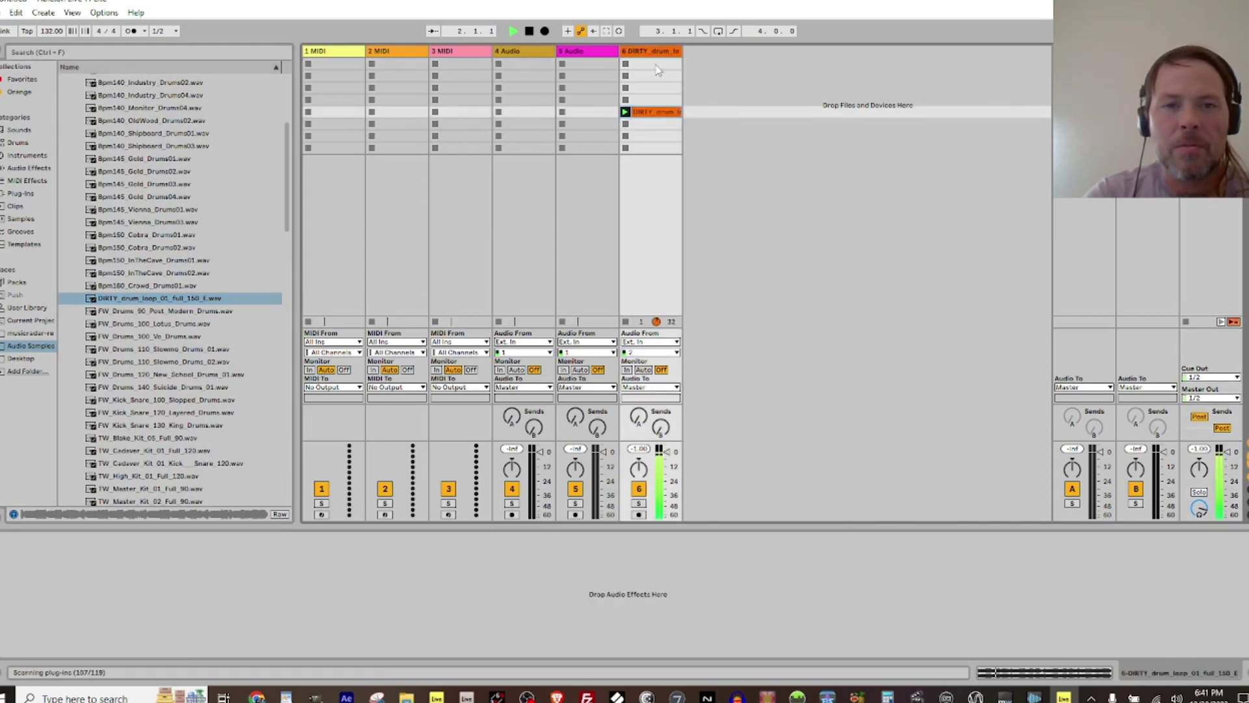
{"action": "left_click_drag", "start_coordinate": [51, 30], "coordinate": [52, 22]}
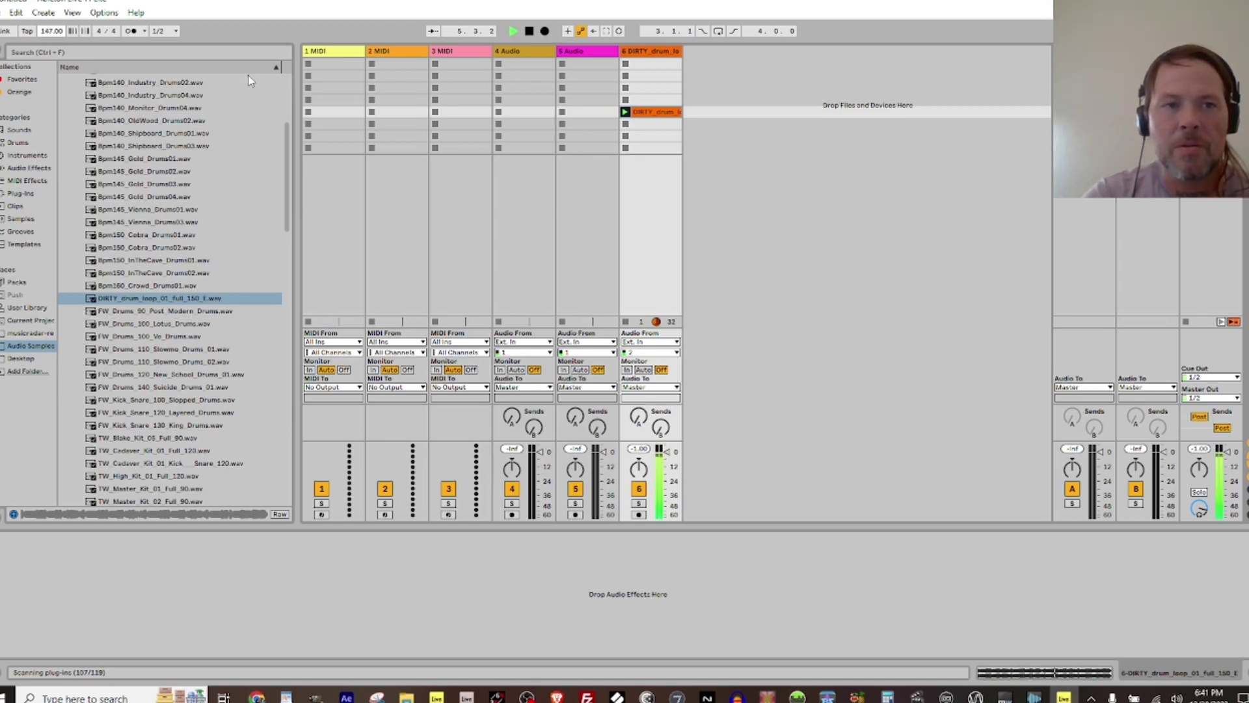
Load the LiveCut.64 plug-in onto track 6 and move its window aside
{"action": "left_click", "coordinate": [10, 199]}
{"action": "scroll", "coordinate": [199, 312], "scroll_direction": "down", "scroll_amount": 2}
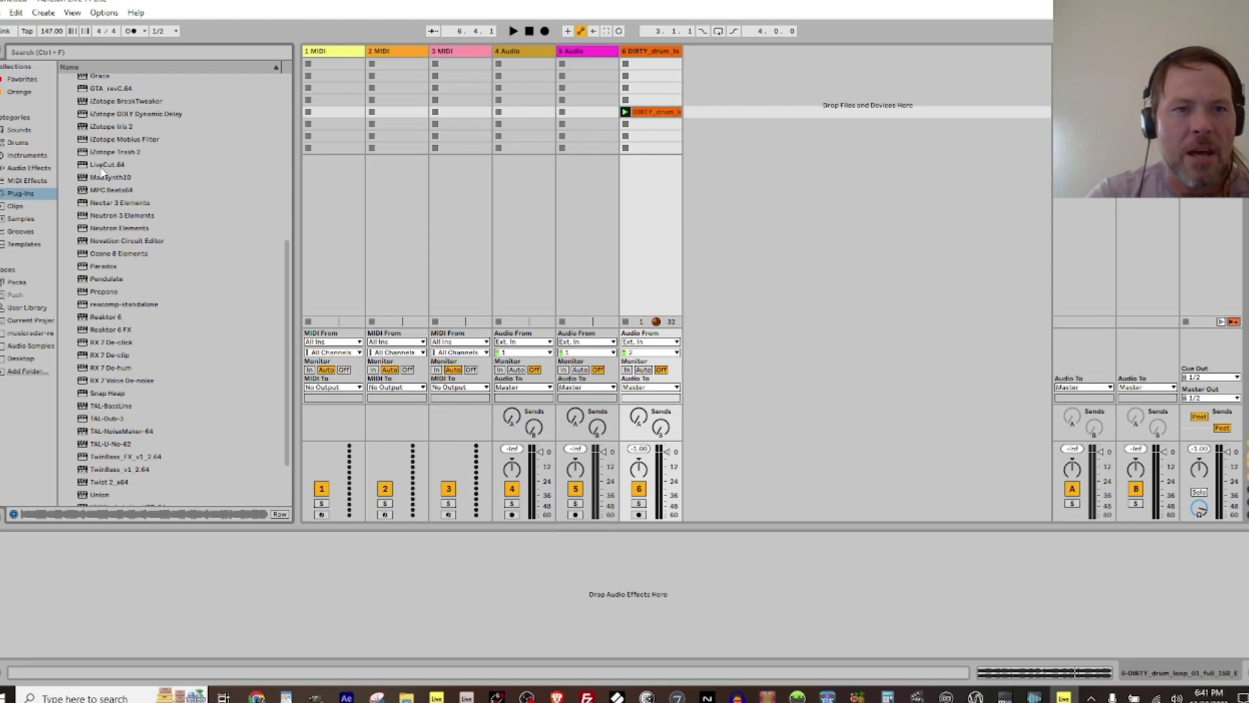
{"action": "left_click", "coordinate": [82, 168]}
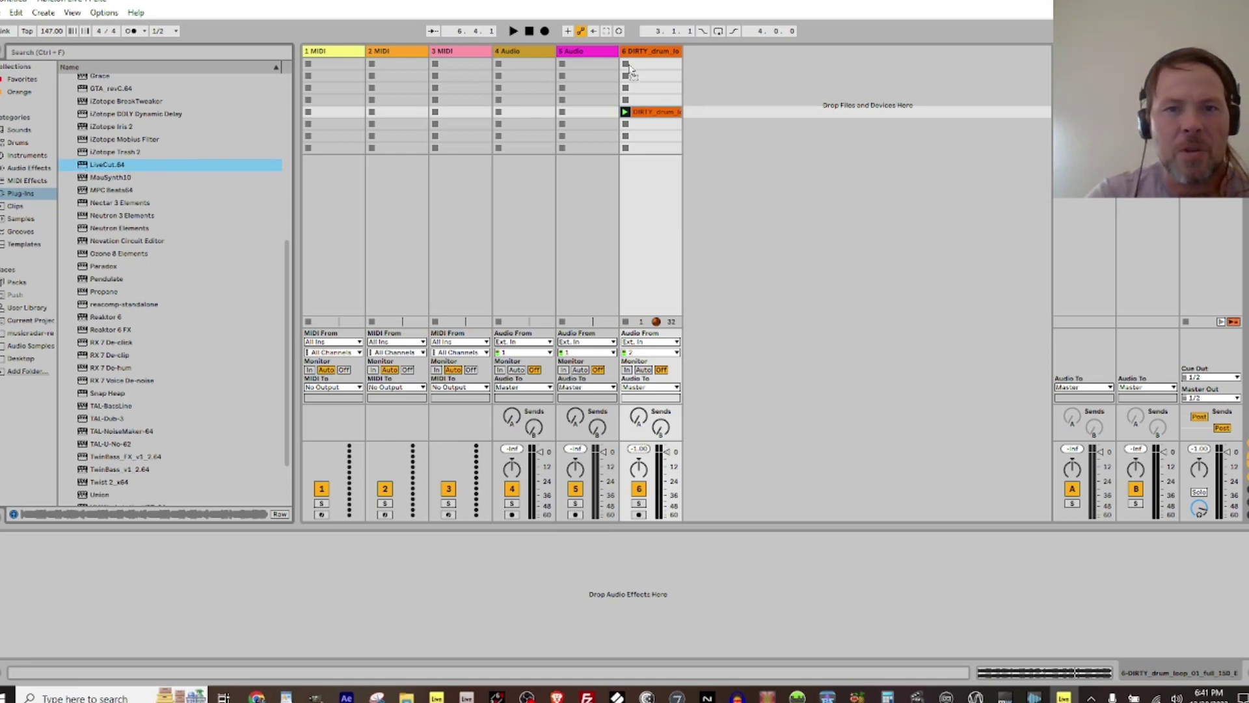
{"action": "left_click_drag", "start_coordinate": [82, 168], "coordinate": [641, 71]}
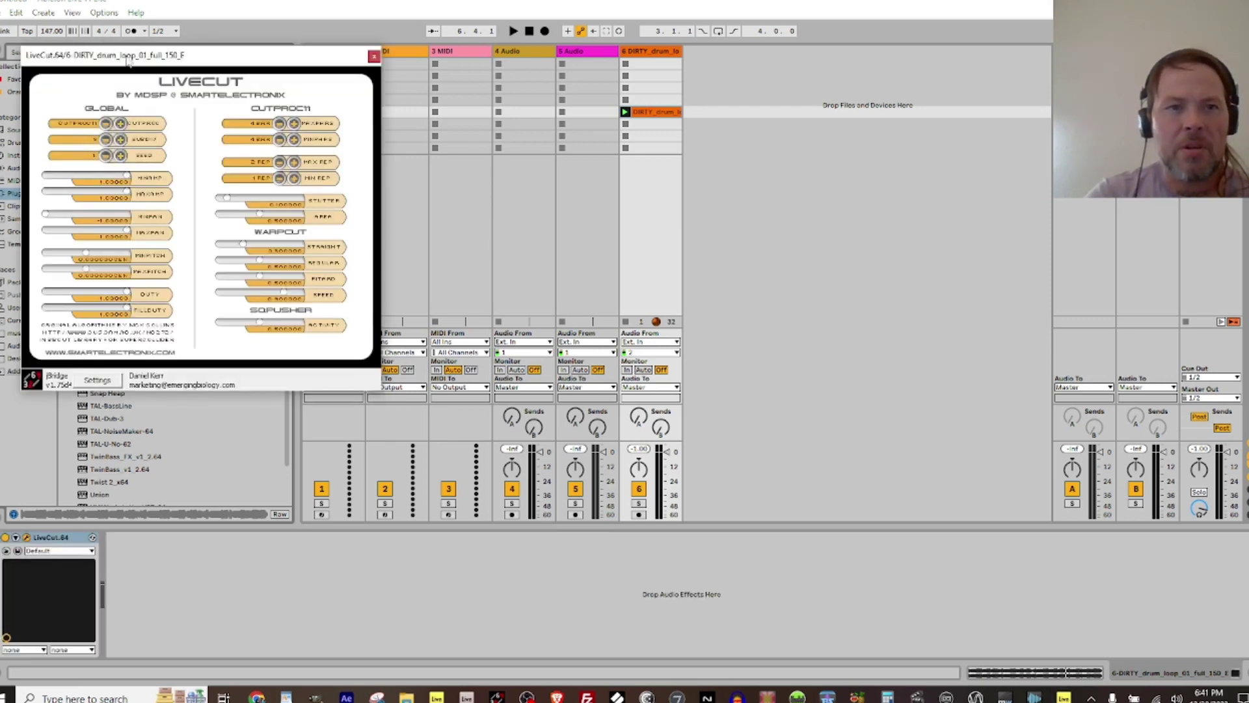
{"action": "left_click_drag", "start_coordinate": [178, 58], "coordinate": [776, 177]}
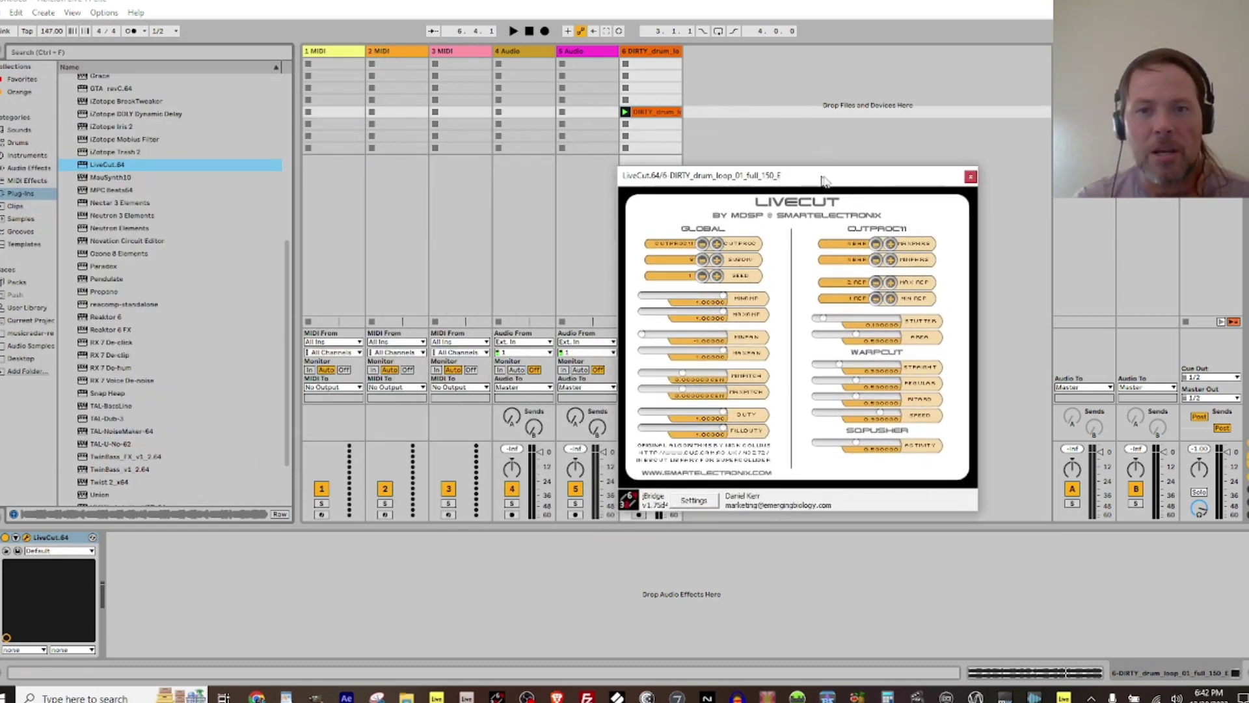
Play the loop while stepping LiveCut's first GLOBAL setting down and back up
{"action": "left_click_drag", "start_coordinate": [821, 176], "coordinate": [933, 167]}
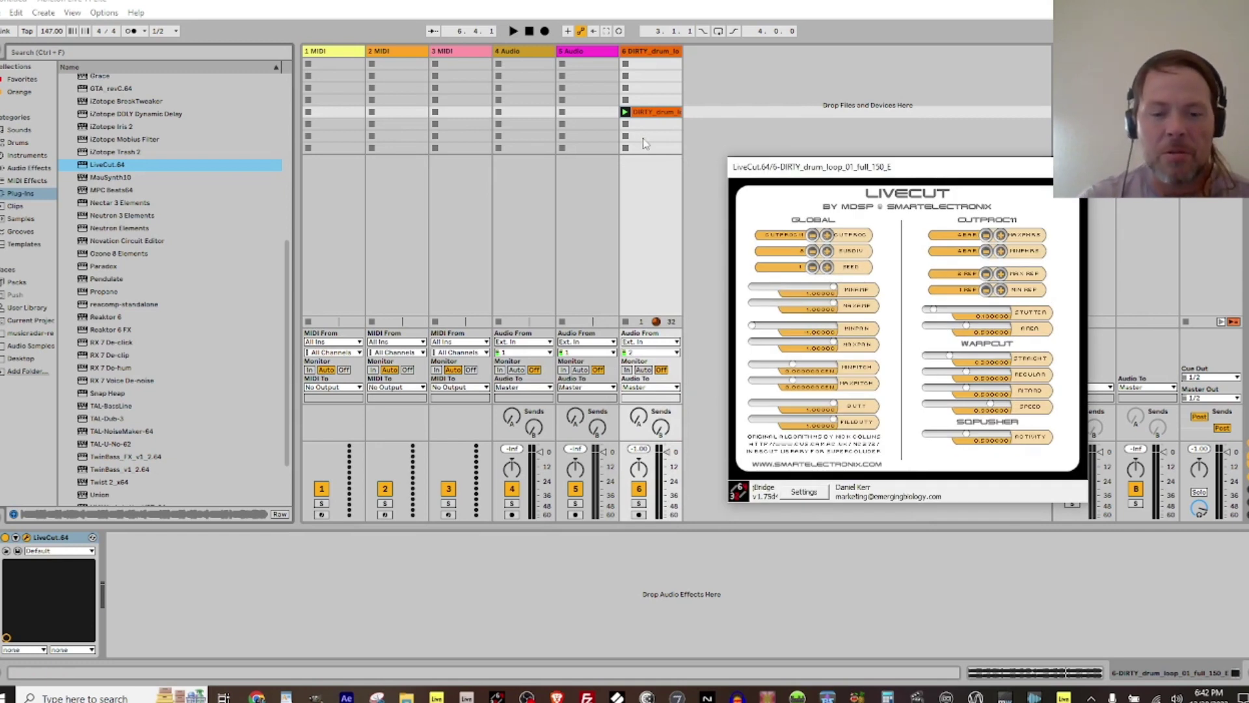
{"action": "key", "text": "space"}
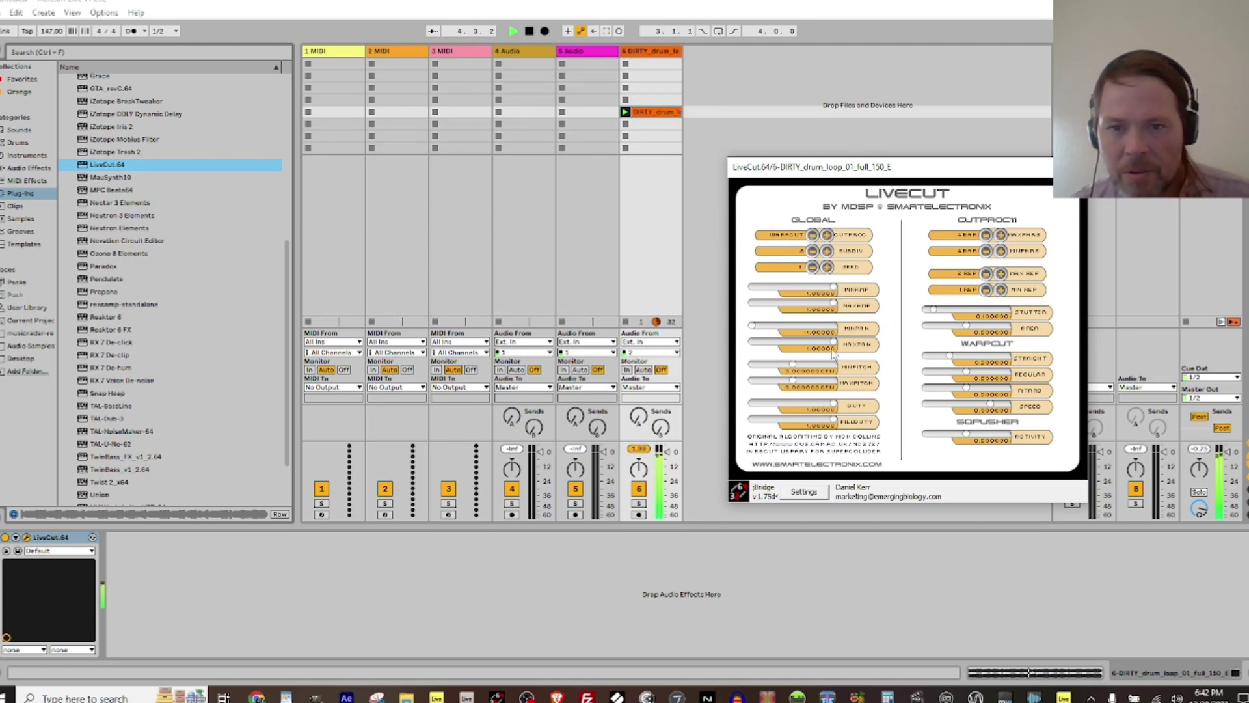
{"action": "left_click", "coordinate": [826, 235]}
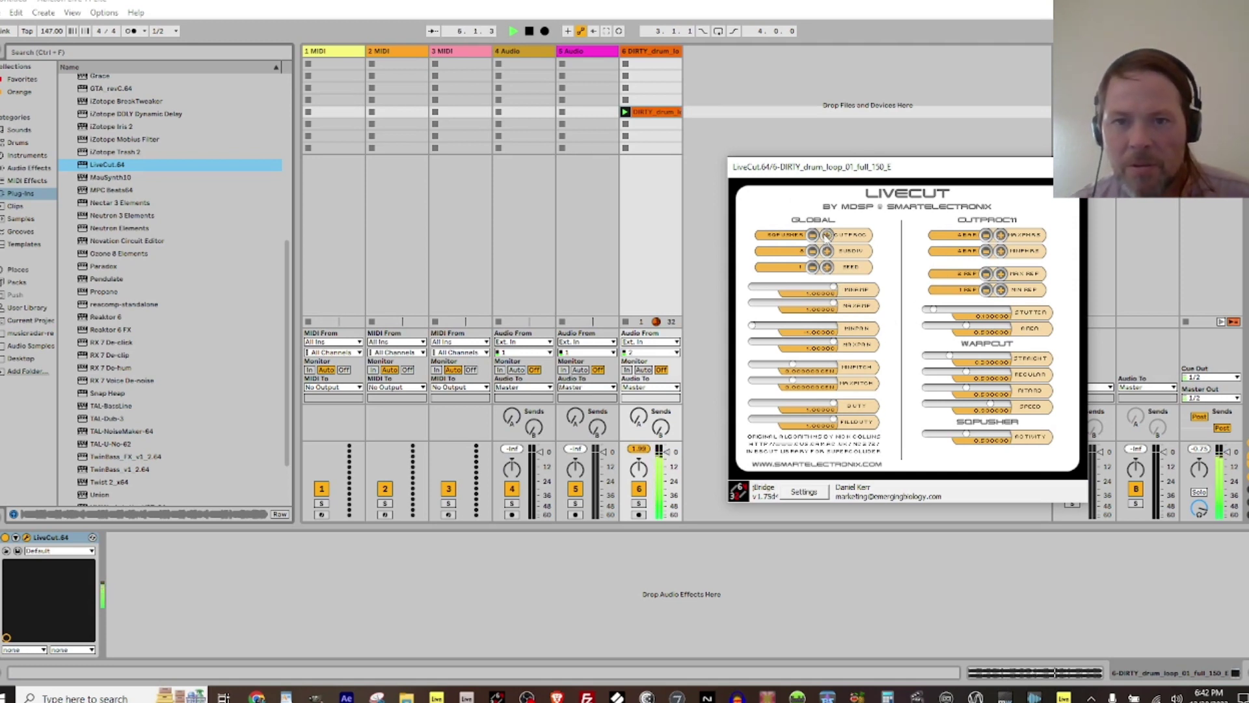
{"action": "left_click", "coordinate": [813, 236]}
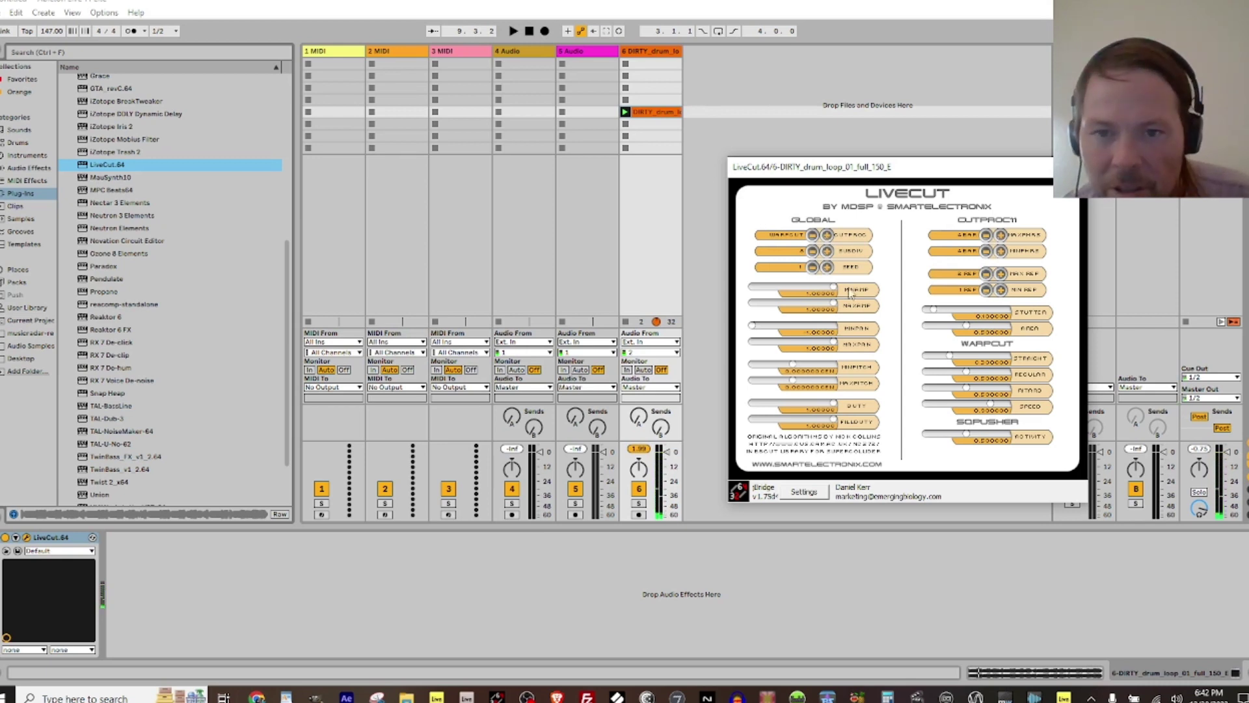
{"action": "left_click", "coordinate": [826, 236]}
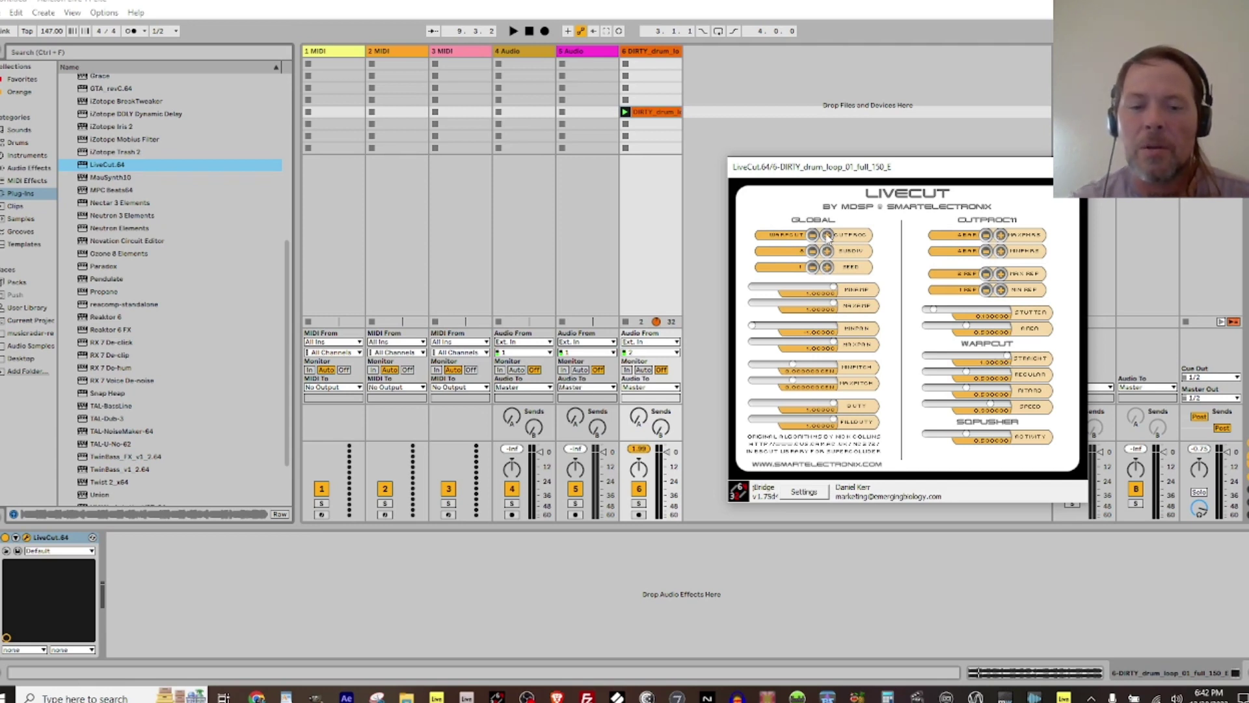
{"action": "key", "text": "space"}
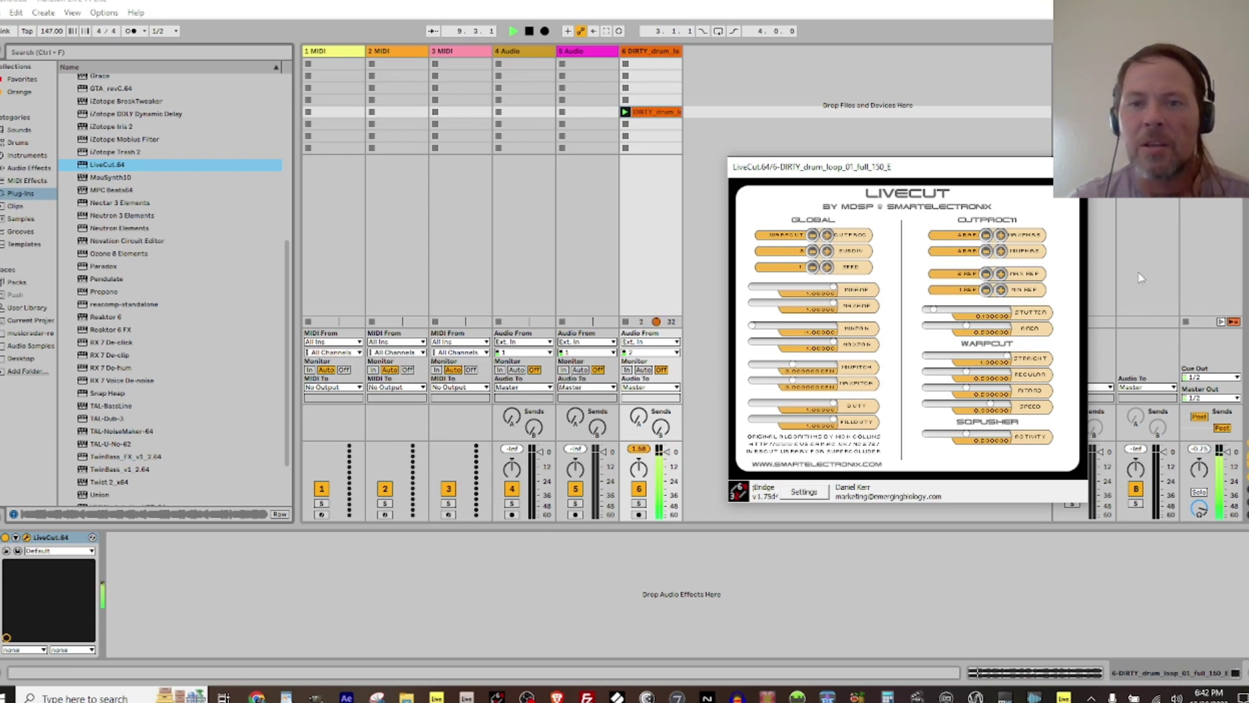
{"action": "key", "text": "space"}
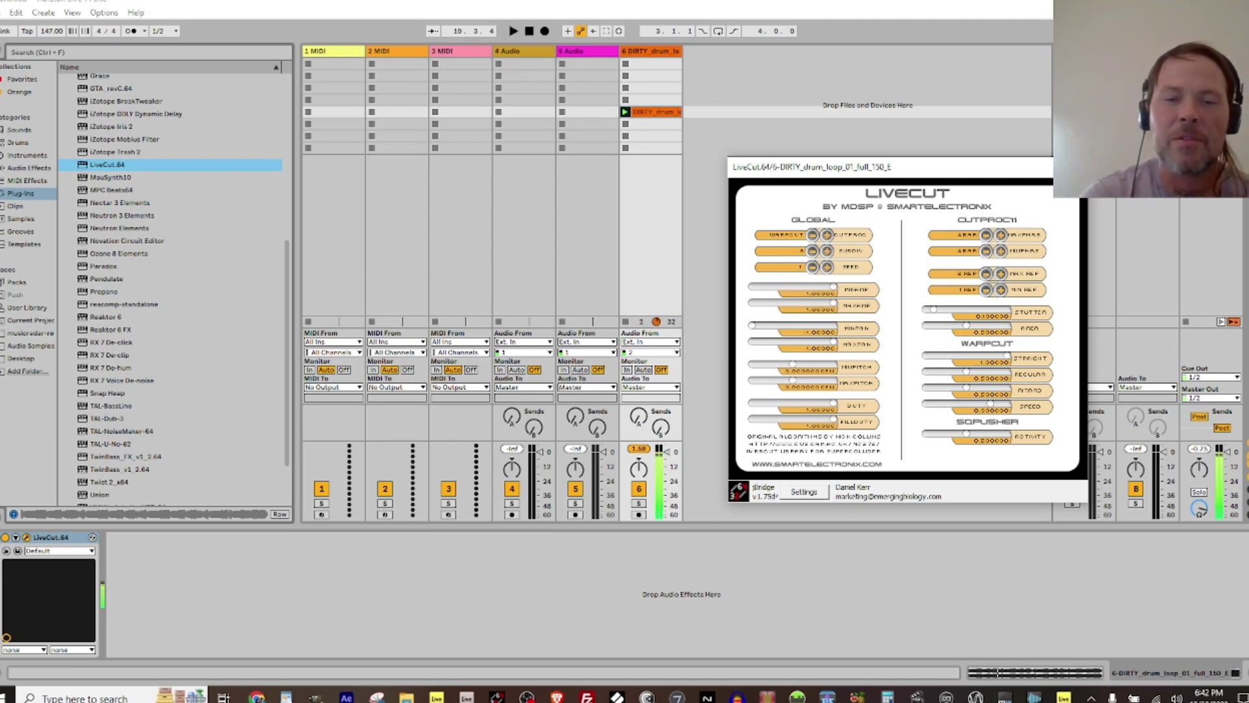